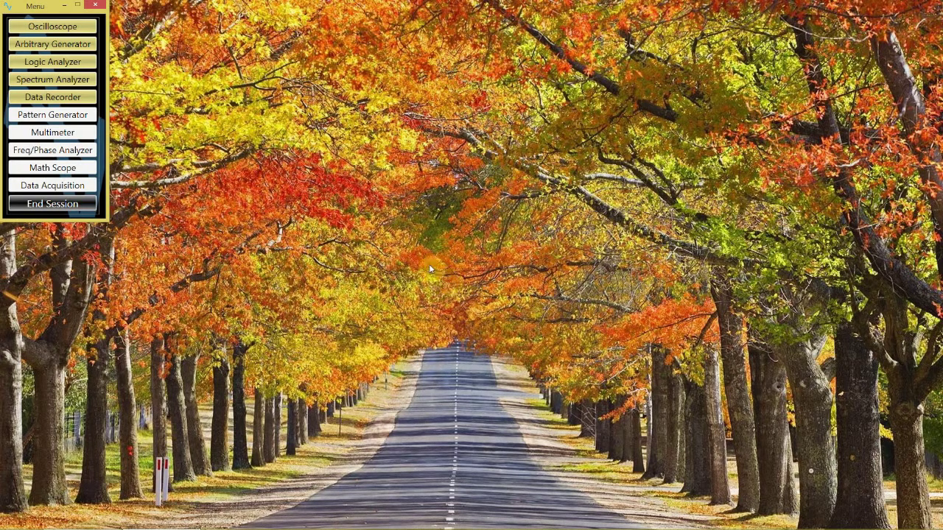
# Open the Oscilloscope display window and move it toward the centre of the screen.
pyautogui.click(76, 28)
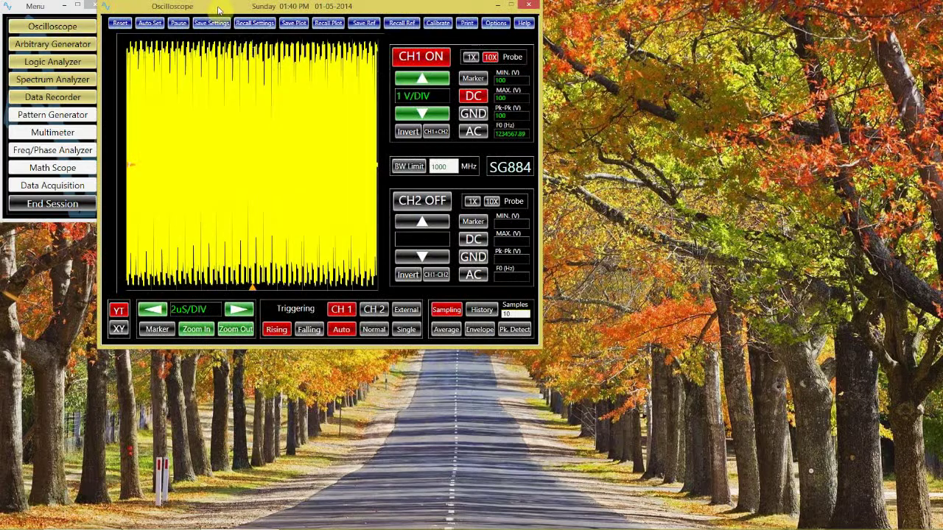
pyautogui.moveTo(218, 9); pyautogui.dragTo(343, 68)
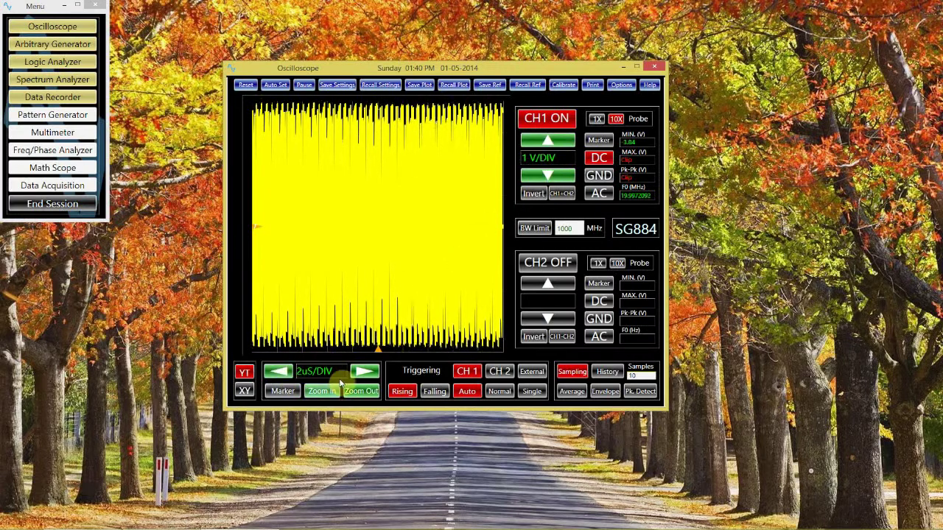
pyautogui.click(320, 371)
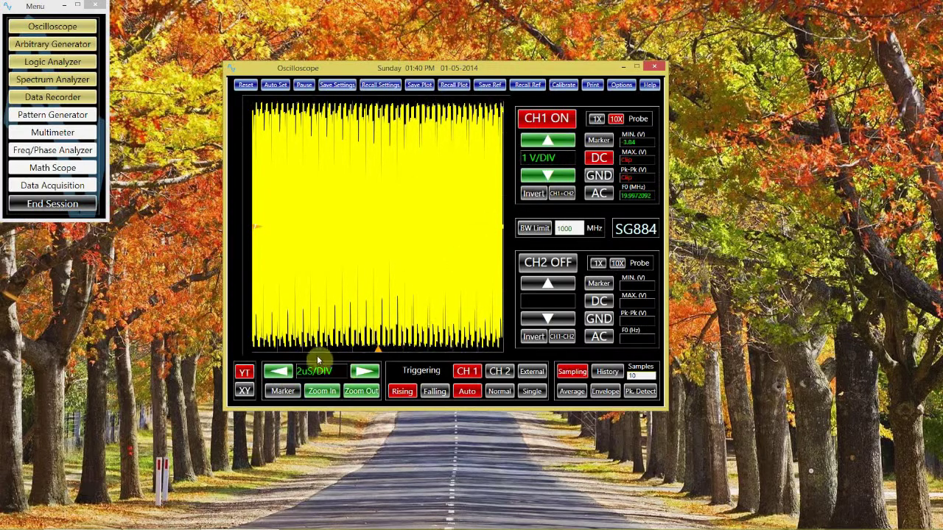
# Switch CH1 probe to 1X, set CH1 to 200 mV/DIV, and lengthen the timebase to 5uS/DIV.
pyautogui.click(598, 120)
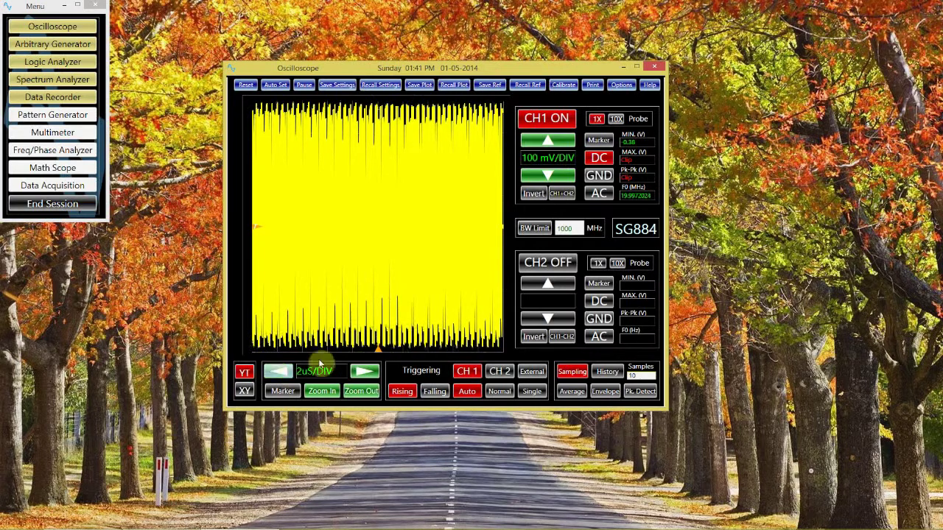
pyautogui.click(545, 140)
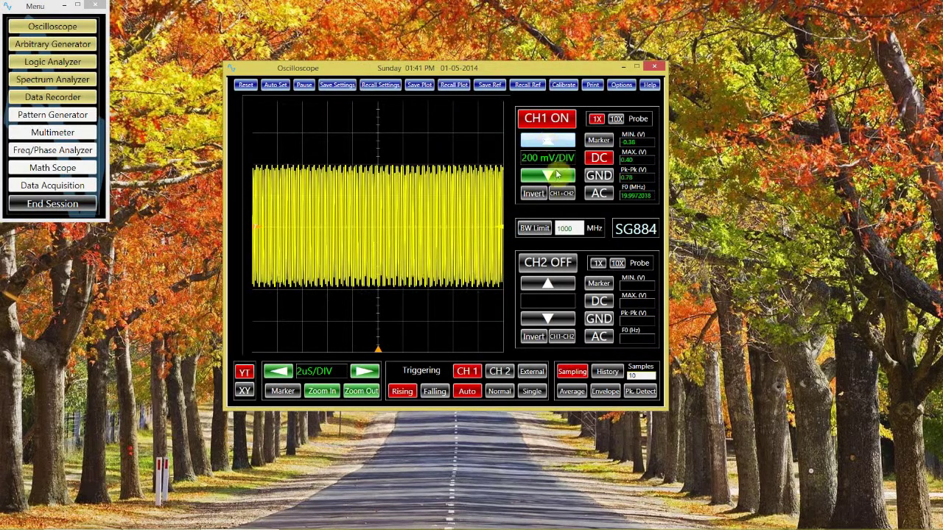
pyautogui.click(559, 177)
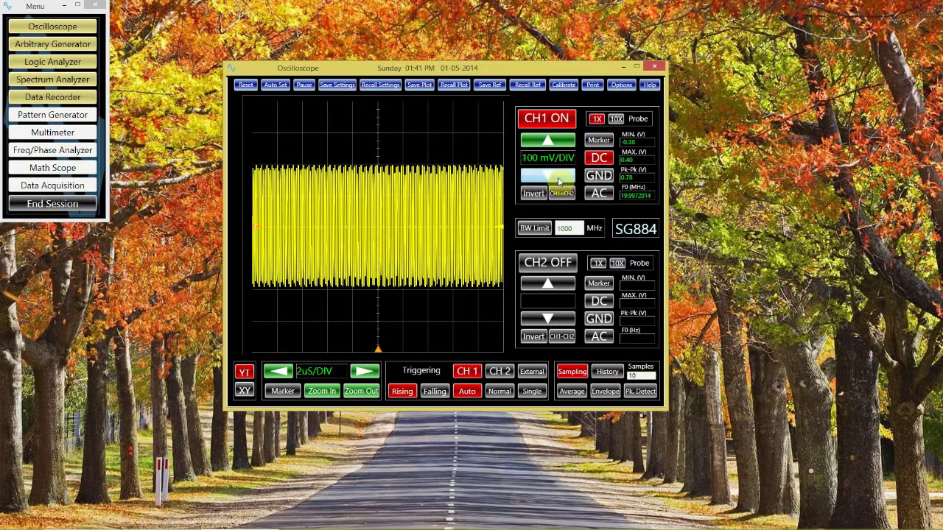
pyautogui.click(559, 175)
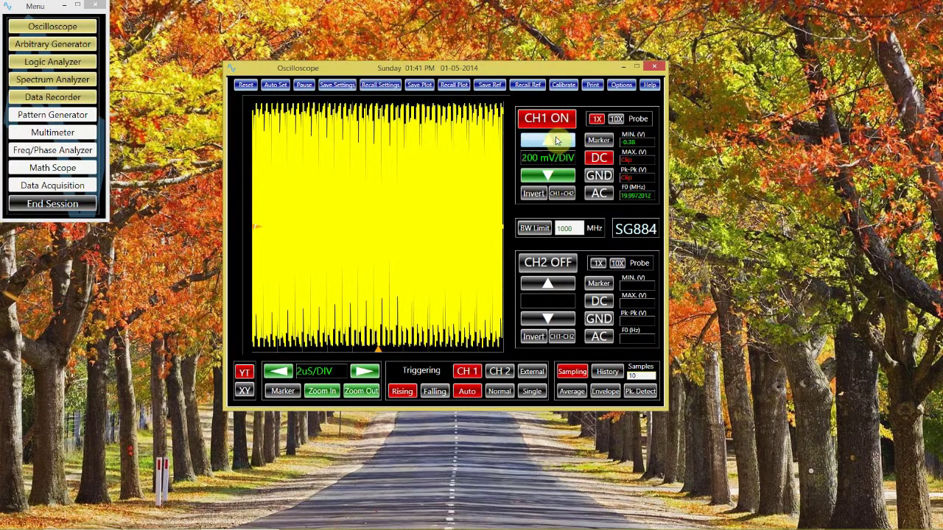
pyautogui.click(277, 373)
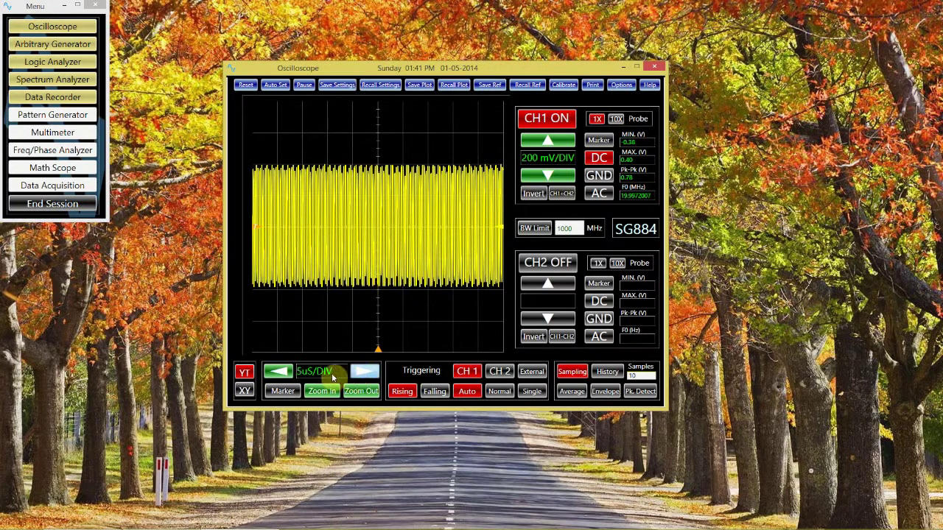
# Return the timebase to 2uS/DIV, then step it back to 5uS/DIV.
pyautogui.click(277, 372)
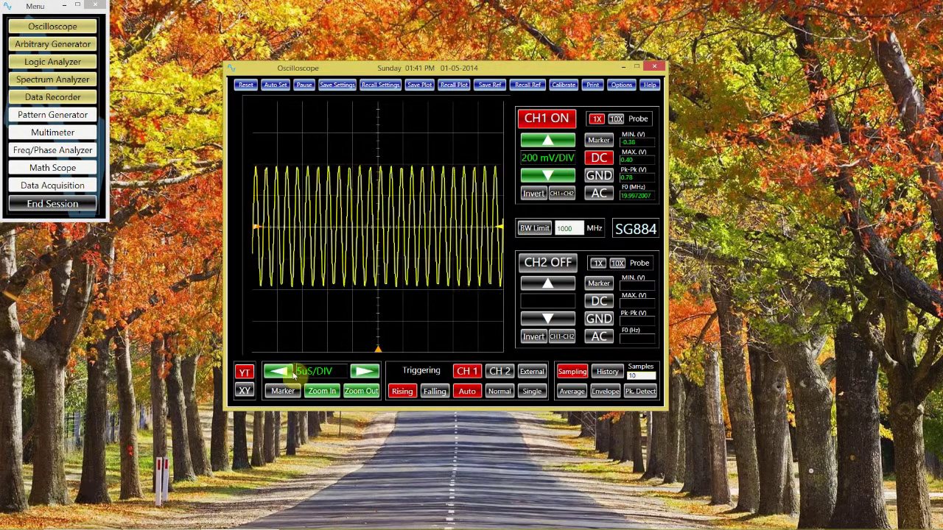
pyautogui.click(367, 372)
pyautogui.click(368, 374)
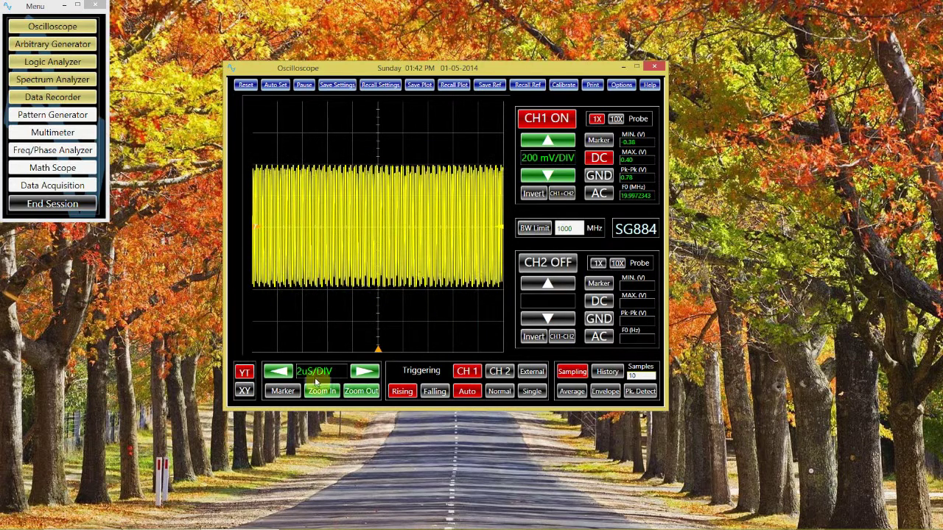
# Shorten the timebase step by step to 10nS/DIV for two sine cycles, then reset settings to defaults.
pyautogui.click(280, 372)
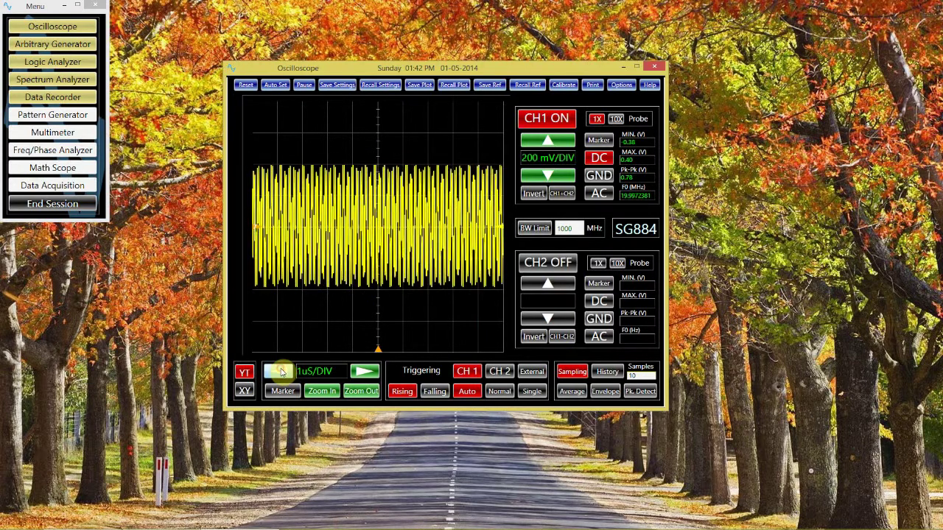
pyautogui.click(280, 372)
pyautogui.click(280, 372)
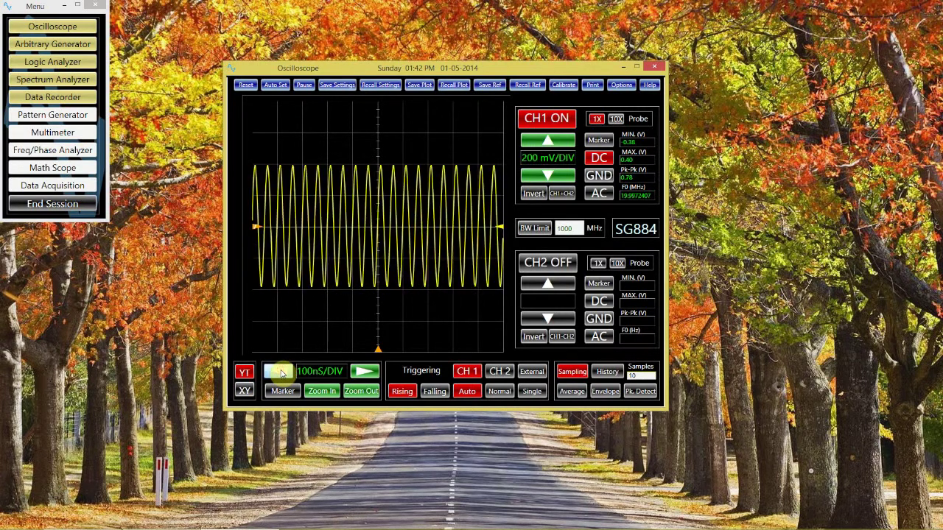
pyautogui.click(280, 373)
pyautogui.click(280, 373)
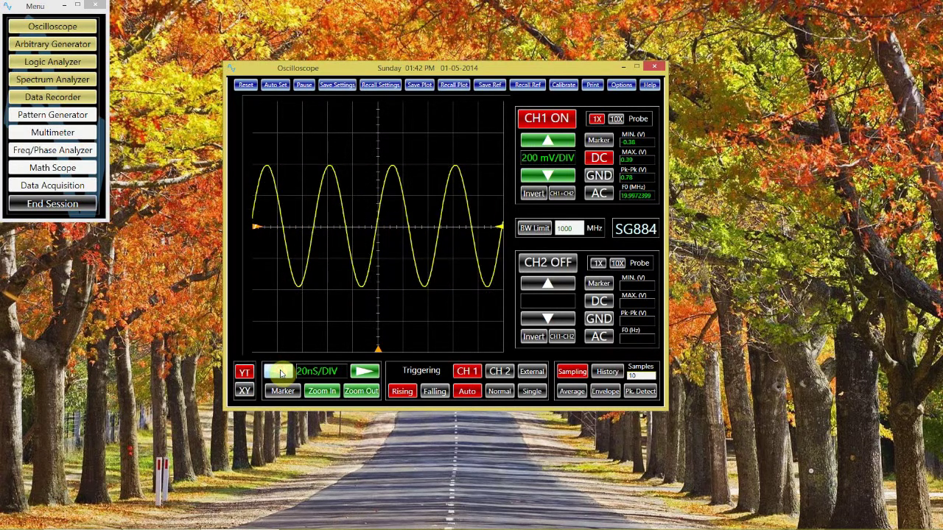
pyautogui.click(281, 373)
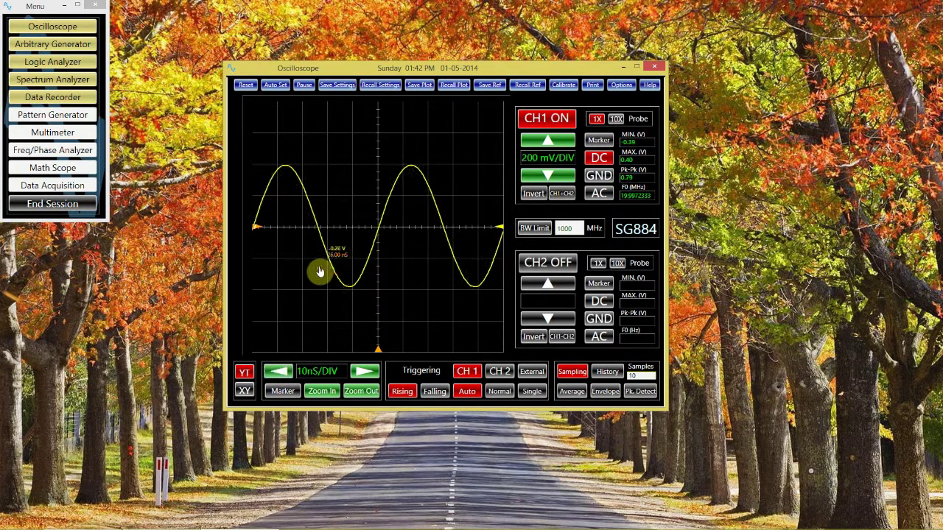
pyautogui.click(249, 90)
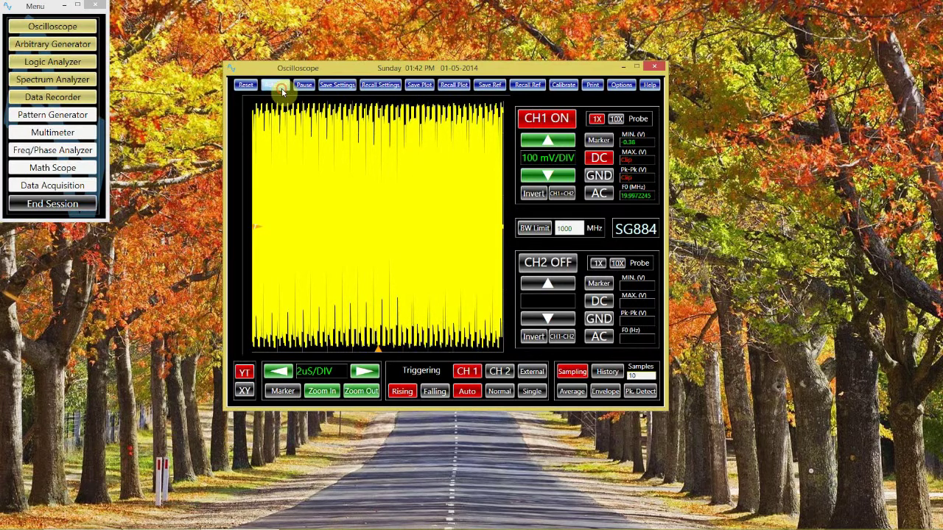
# Auto Set the display to frame the sine, then place a marker on the plot reading voltage and time.
pyautogui.click(276, 85)
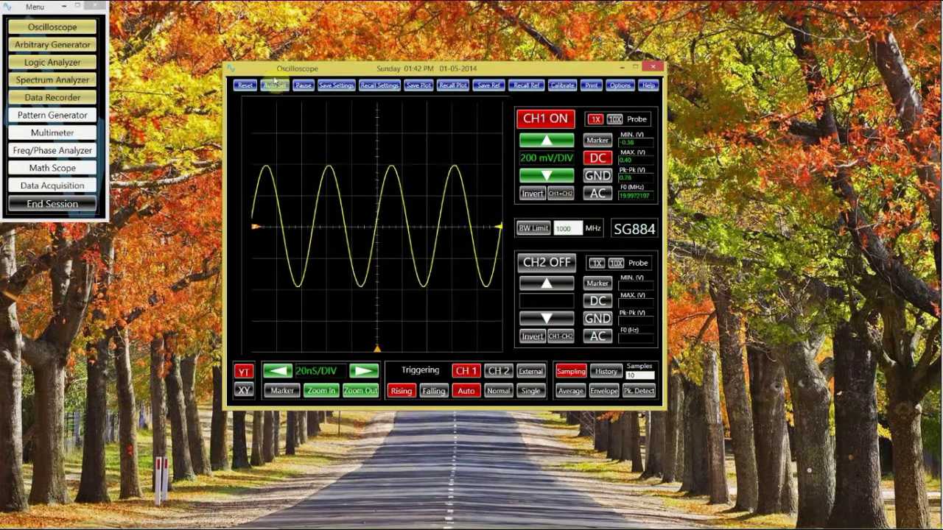
pyautogui.click(322, 310)
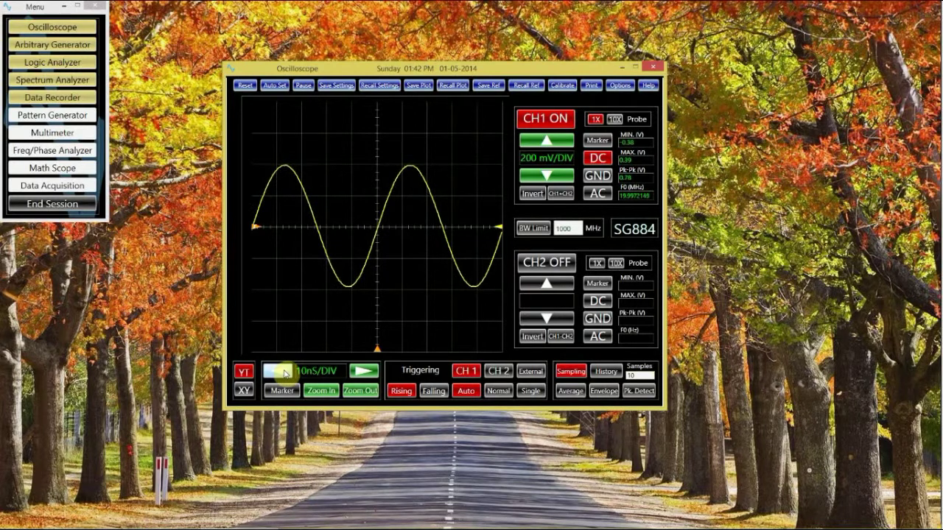
# Place markers near the zero crossing and drag the trigger level until it sits near the zero line.
pyautogui.click(288, 327)
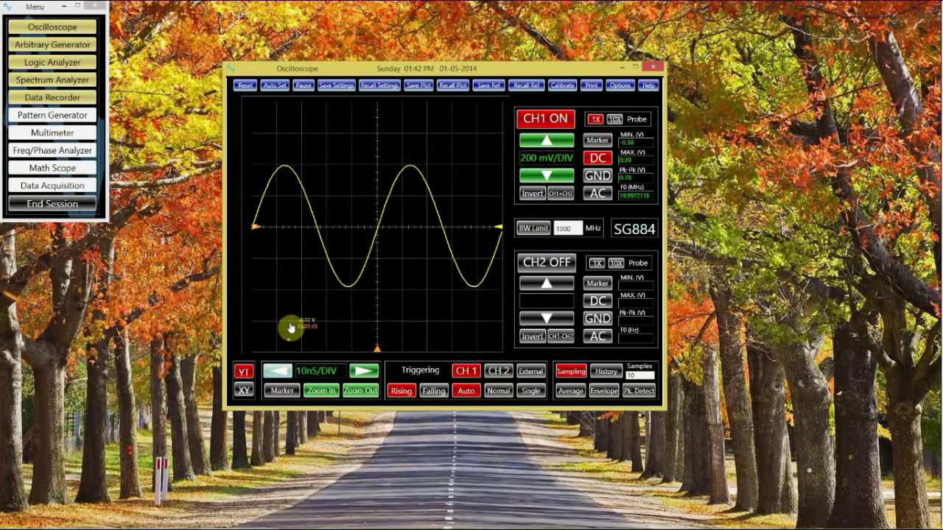
pyautogui.click(264, 231)
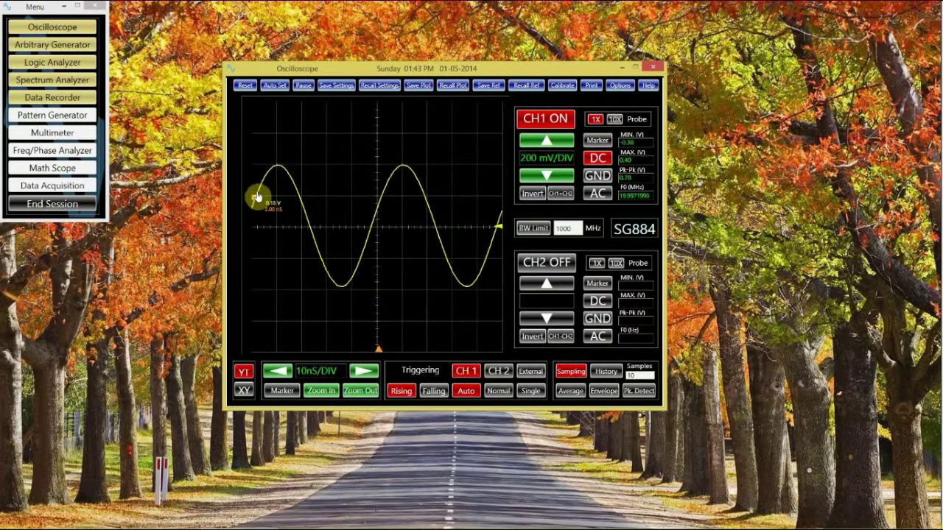
pyautogui.moveTo(266, 262)
pyautogui.mouseDown()
pyautogui.moveTo(265, 285)
pyautogui.moveTo(267, 216)
pyautogui.mouseUp()
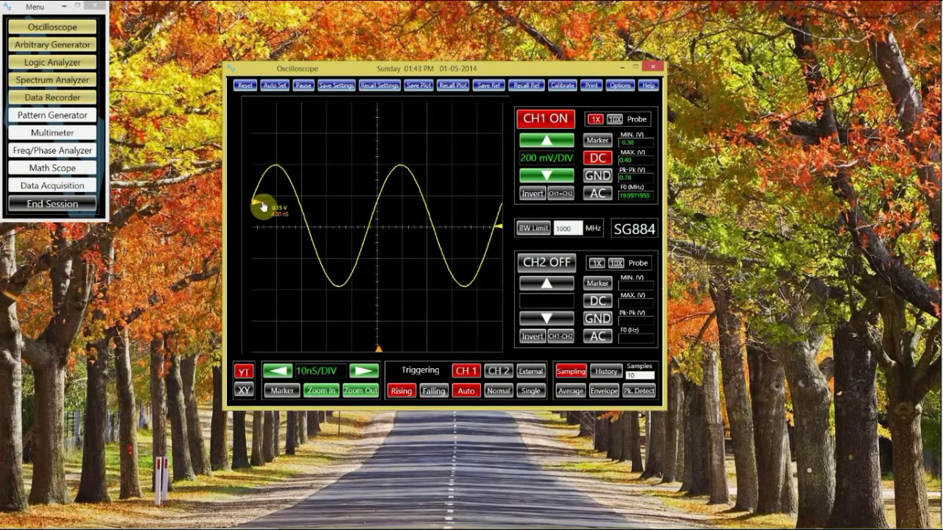
pyautogui.moveTo(267, 153); pyautogui.dragTo(268, 177)
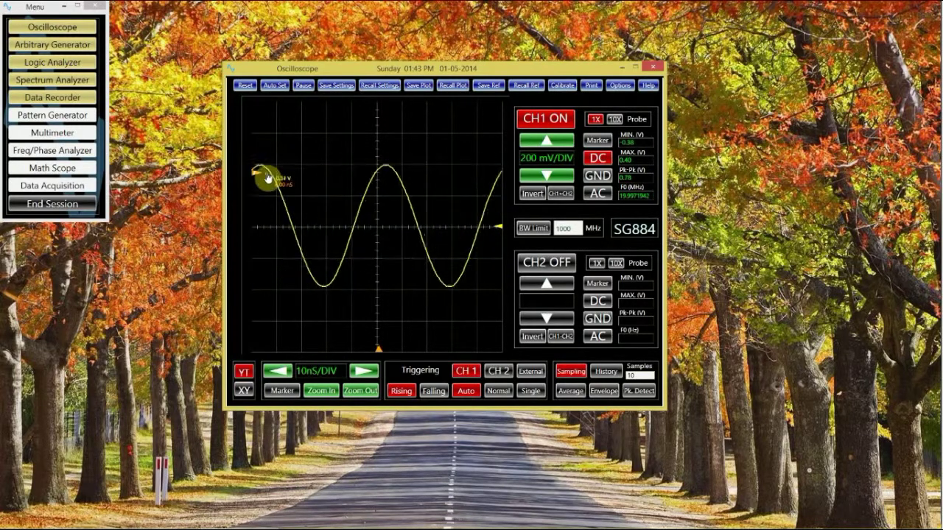
pyautogui.moveTo(265, 233)
pyautogui.mouseDown()
pyautogui.moveTo(263, 262)
pyautogui.moveTo(263, 245)
pyautogui.mouseUp()
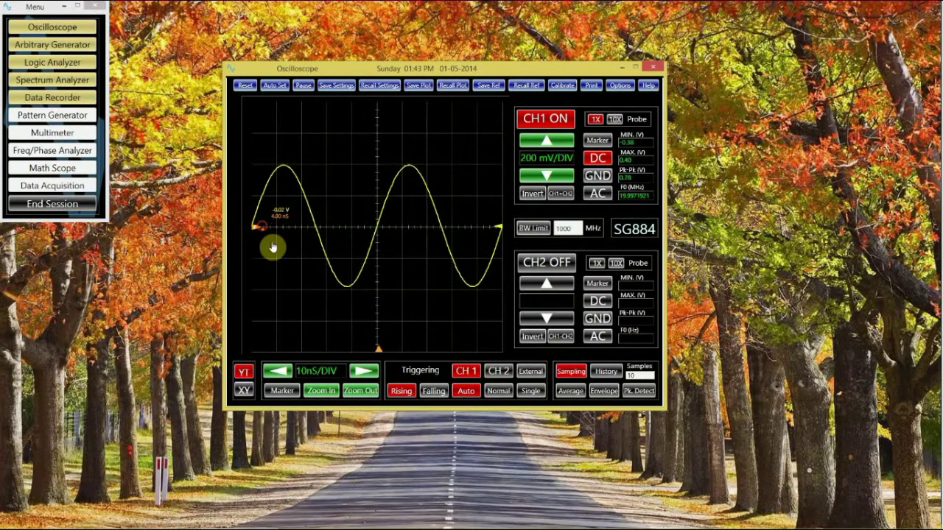
pyautogui.moveTo(272, 248)
pyautogui.mouseDown()
pyautogui.moveTo(380, 356)
pyautogui.moveTo(341, 351)
pyautogui.moveTo(391, 351)
pyautogui.moveTo(381, 352)
pyautogui.moveTo(376, 235)
pyautogui.mouseUp()
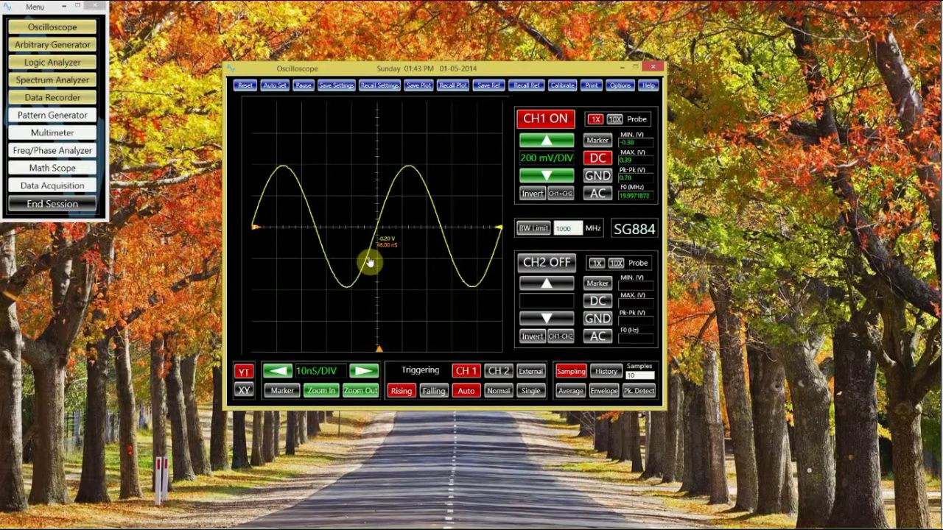
pyautogui.moveTo(369, 262); pyautogui.dragTo(406, 303)
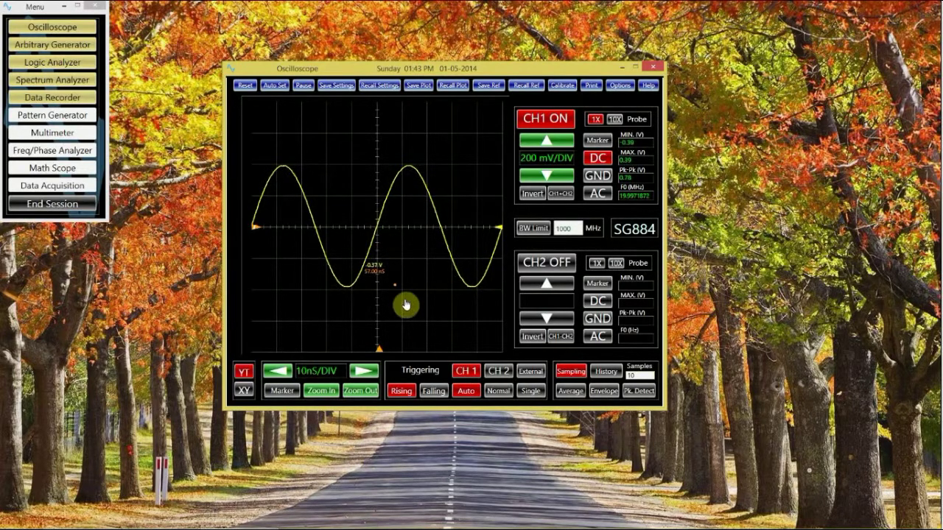
pyautogui.click(427, 396)
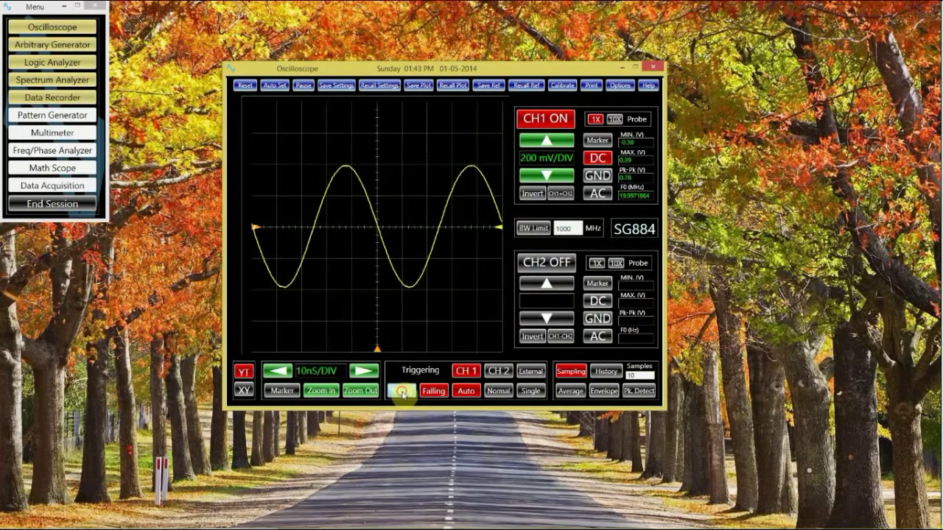
pyautogui.click(403, 396)
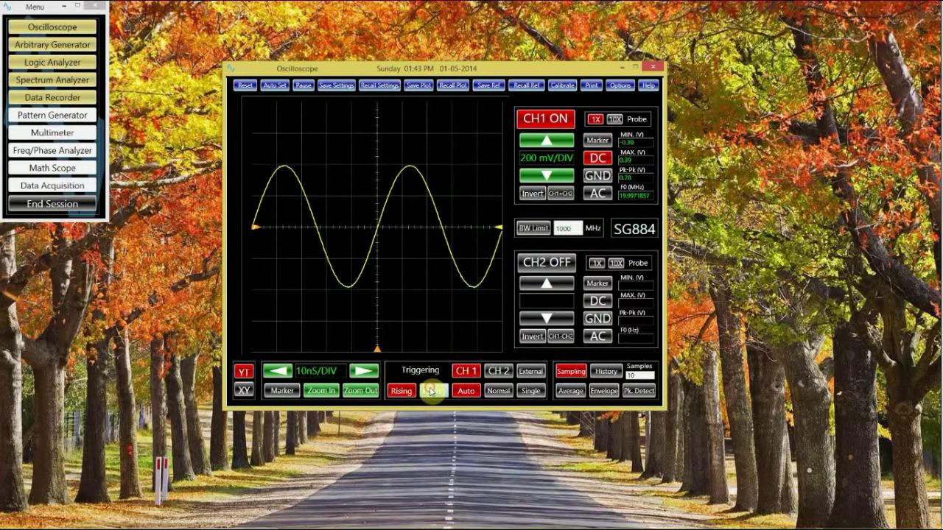
pyautogui.click(431, 391)
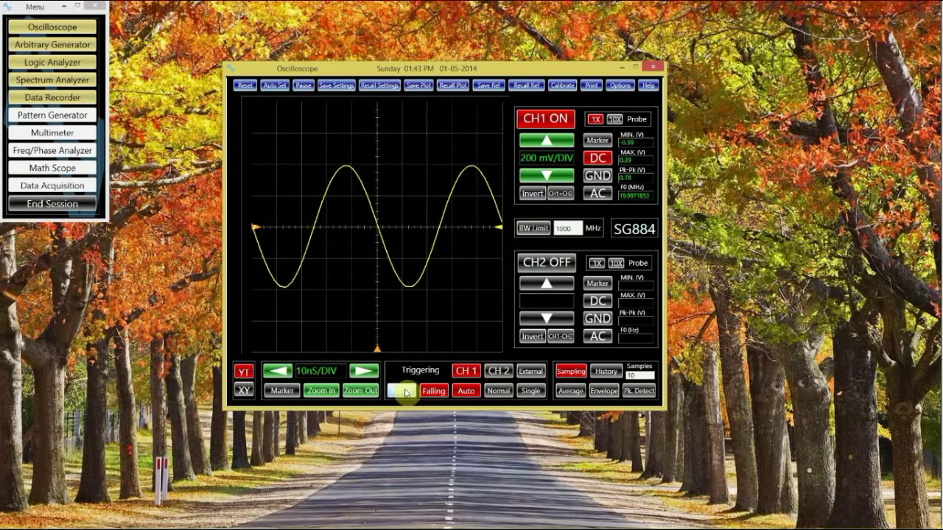
pyautogui.click(404, 393)
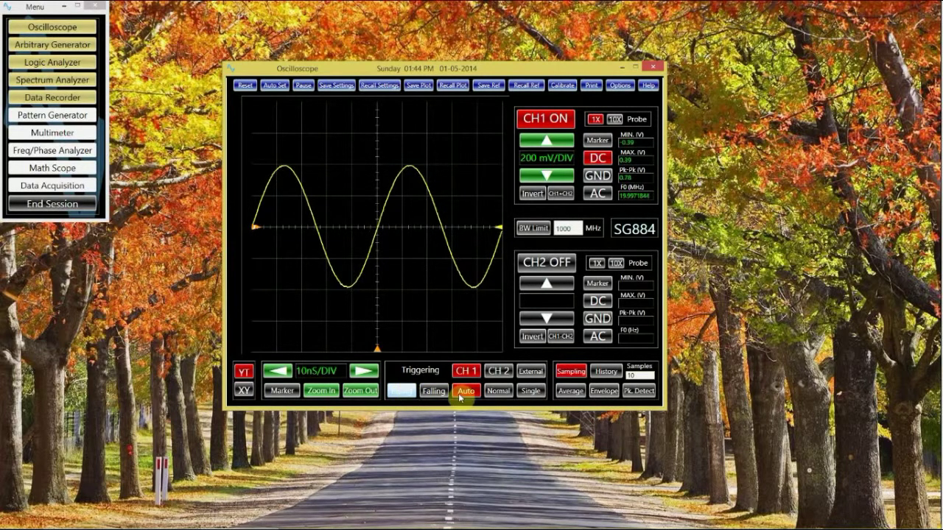
pyautogui.click(531, 391)
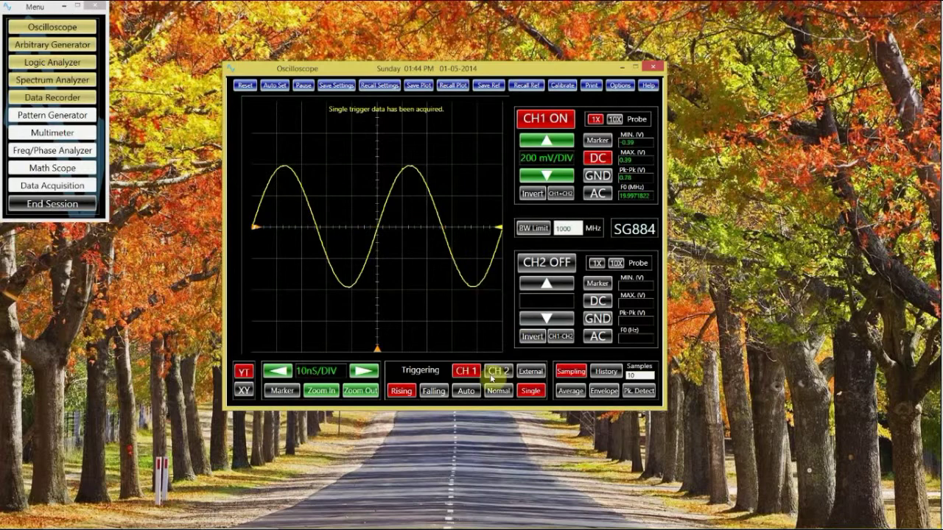
pyautogui.click(462, 392)
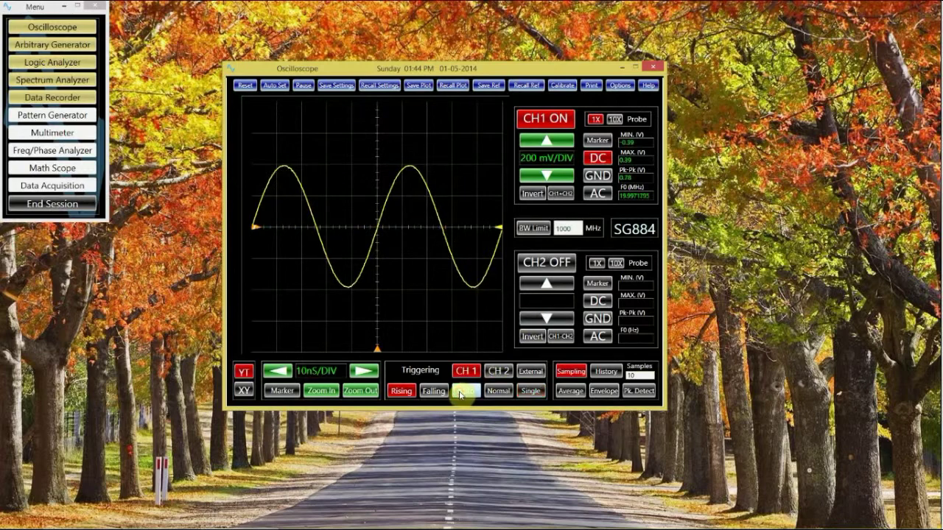
# Drag the trigger position right to shift the sine sideways, then ease it slightly back left.
pyautogui.moveTo(377, 283)
pyautogui.mouseDown()
pyautogui.moveTo(383, 184)
pyautogui.moveTo(373, 272)
pyautogui.moveTo(379, 227)
pyautogui.moveTo(373, 253)
pyautogui.moveTo(377, 231)
pyautogui.moveTo(334, 238)
pyautogui.moveTo(420, 238)
pyautogui.moveTo(372, 181)
pyautogui.moveTo(444, 211)
pyautogui.moveTo(398, 246)
pyautogui.moveTo(377, 231)
pyautogui.moveTo(377, 181)
pyautogui.moveTo(378, 208)
pyautogui.moveTo(391, 169)
pyautogui.moveTo(501, 185)
pyautogui.moveTo(378, 184)
pyautogui.moveTo(368, 271)
pyautogui.moveTo(385, 198)
pyautogui.moveTo(388, 265)
pyautogui.moveTo(390, 233)
pyautogui.mouseUp()
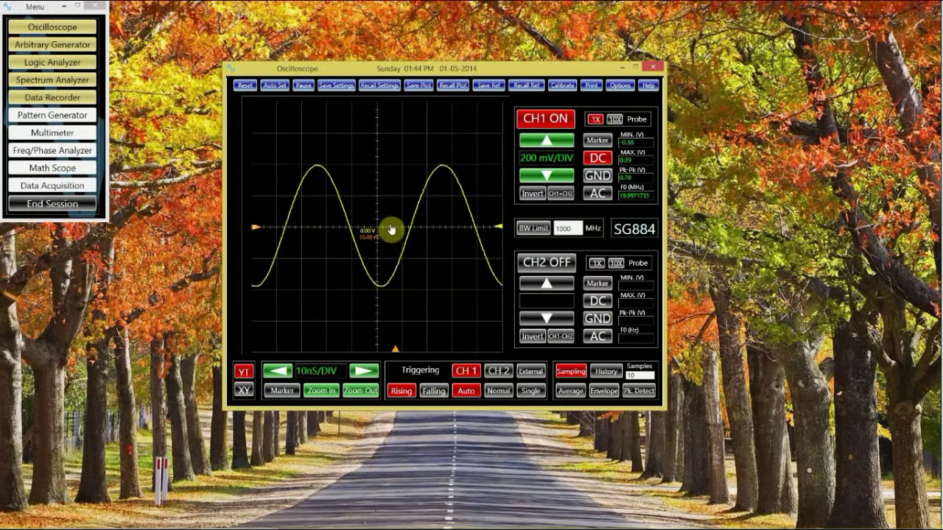
pyautogui.moveTo(390, 231); pyautogui.dragTo(394, 237)
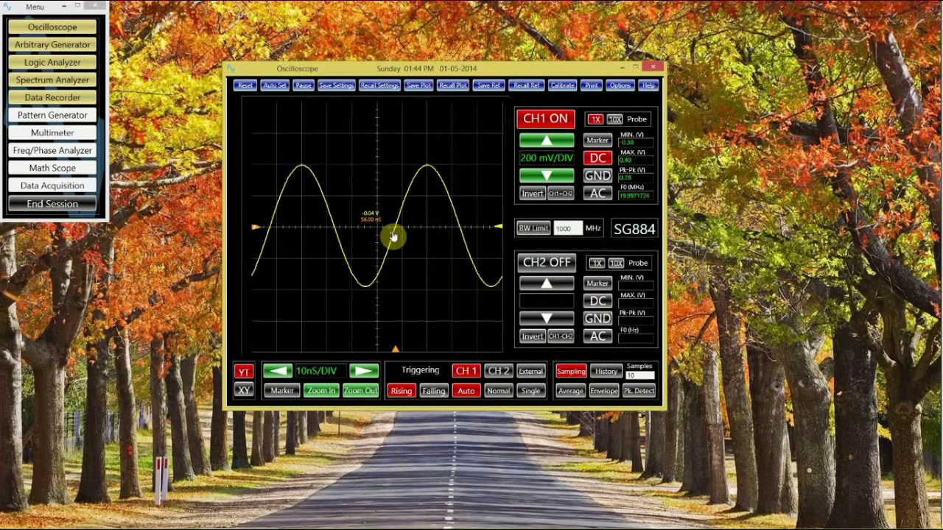
# Try History and 10-sample Average acquisition, settle on Sampling, and show time markers (Delta T 68.55 nS, 14.59 MHz).
pyautogui.click(615, 374)
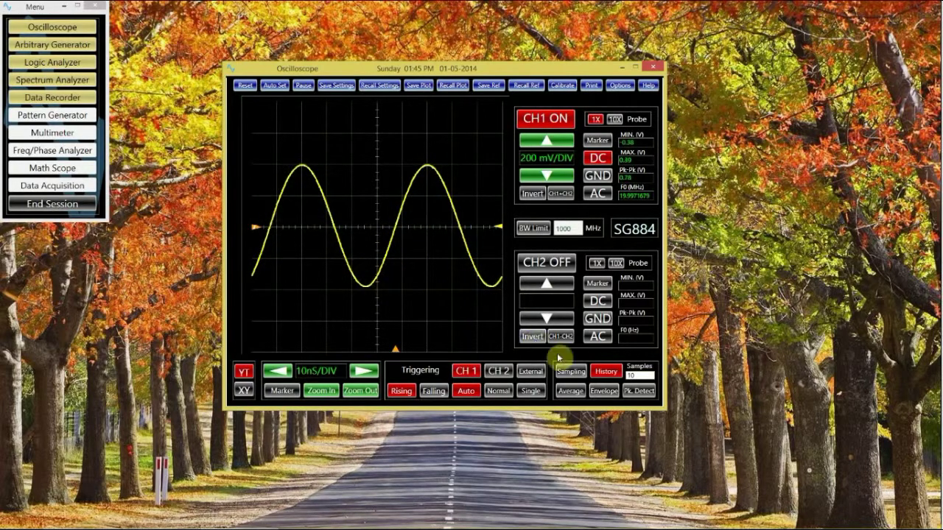
pyautogui.click(575, 374)
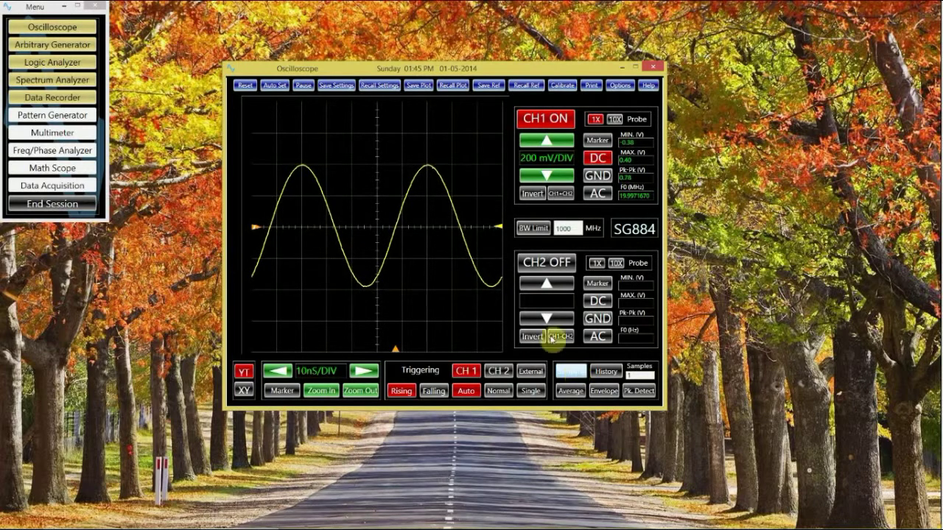
pyautogui.click(571, 390)
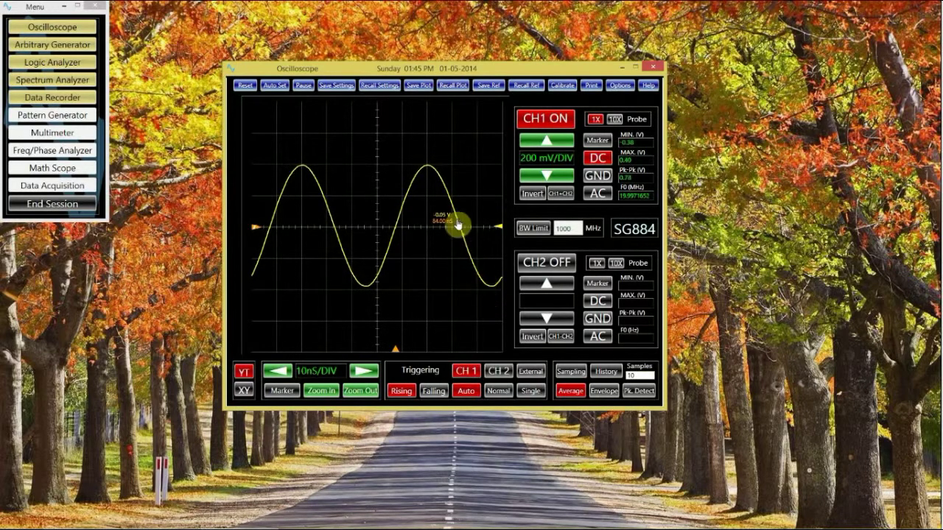
pyautogui.click(565, 375)
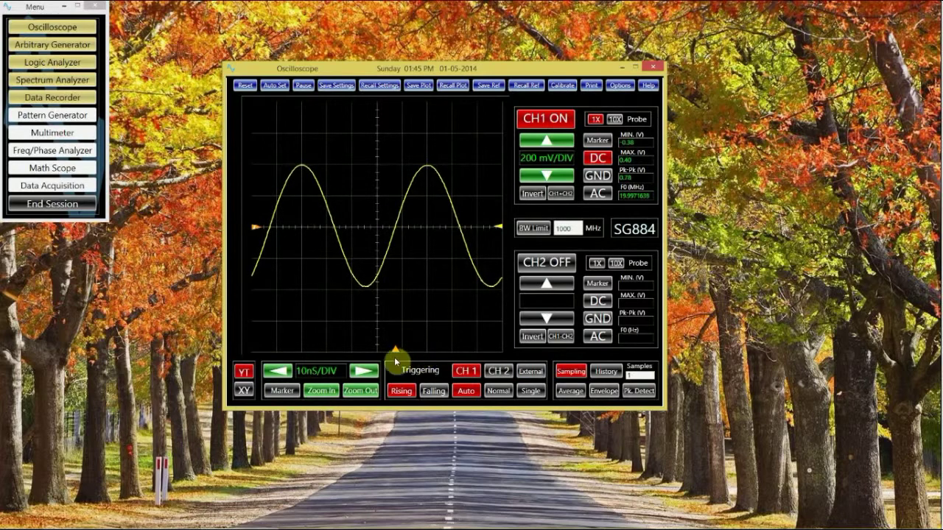
pyautogui.click(282, 390)
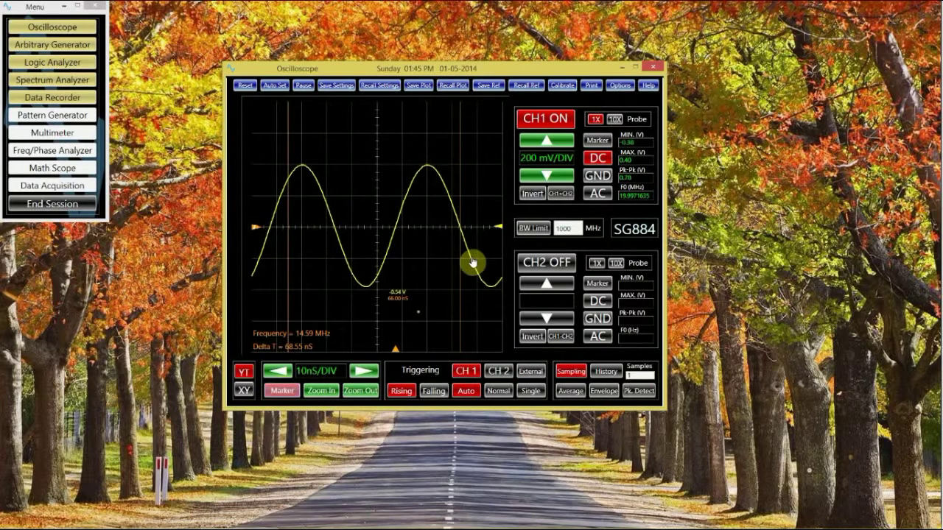
# Add CH1 voltage markers and align them and the left time marker to read Delta V 0.39 V, 39.08 MHz.
pyautogui.click(599, 142)
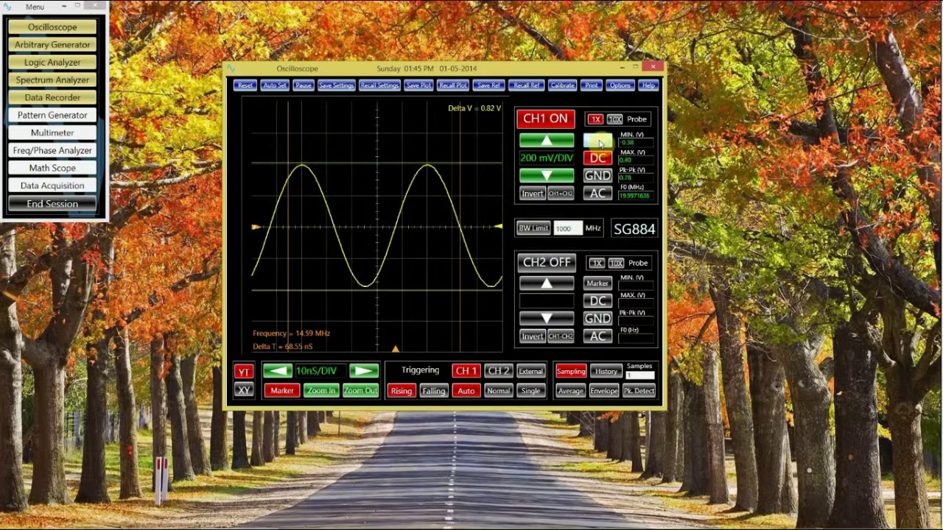
pyautogui.moveTo(398, 165); pyautogui.dragTo(397, 168)
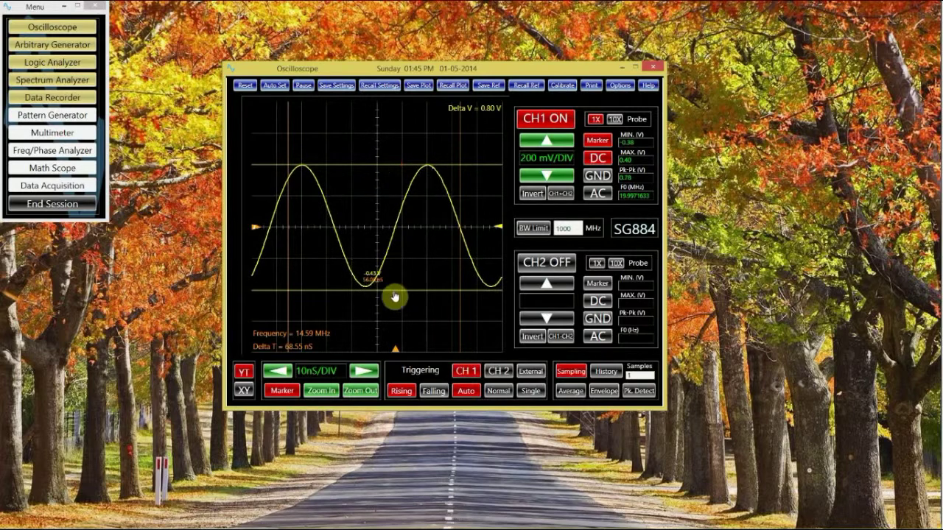
pyautogui.moveTo(391, 294); pyautogui.dragTo(391, 285)
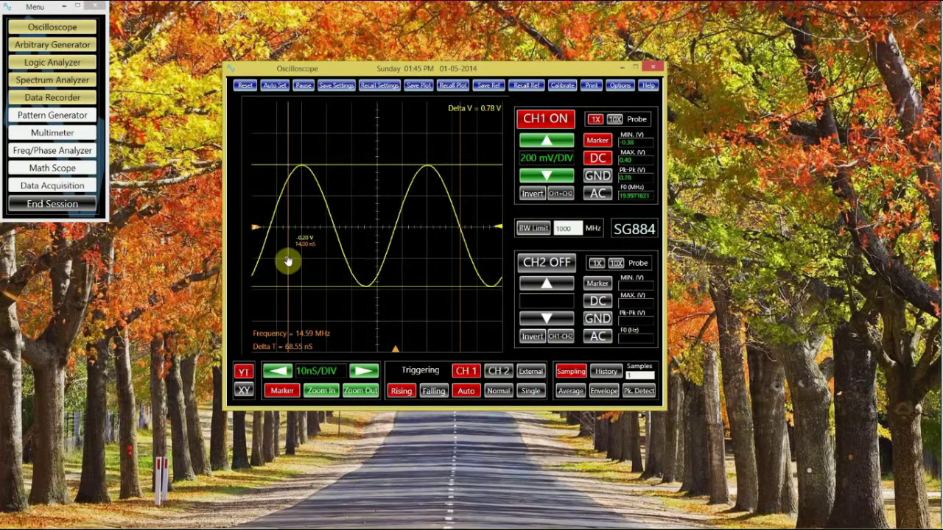
pyautogui.moveTo(287, 261); pyautogui.dragTo(377, 254)
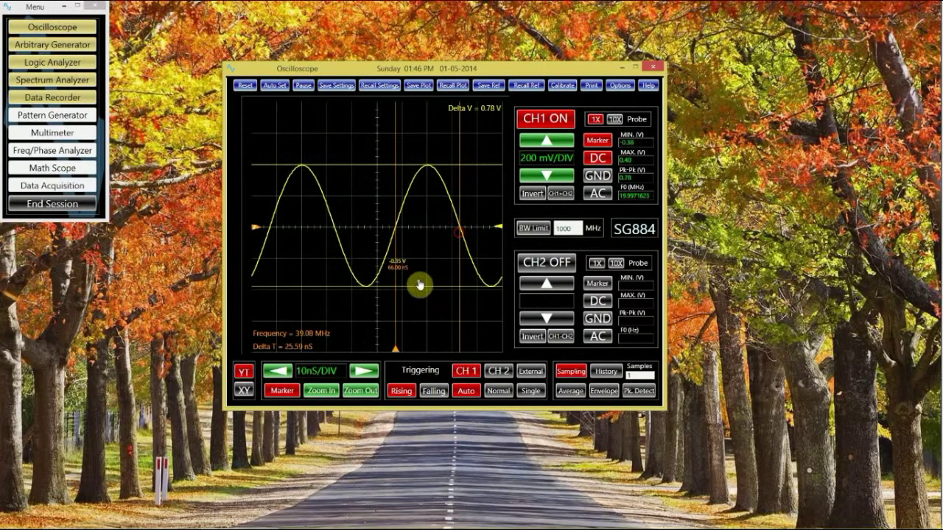
pyautogui.moveTo(418, 293); pyautogui.dragTo(444, 231)
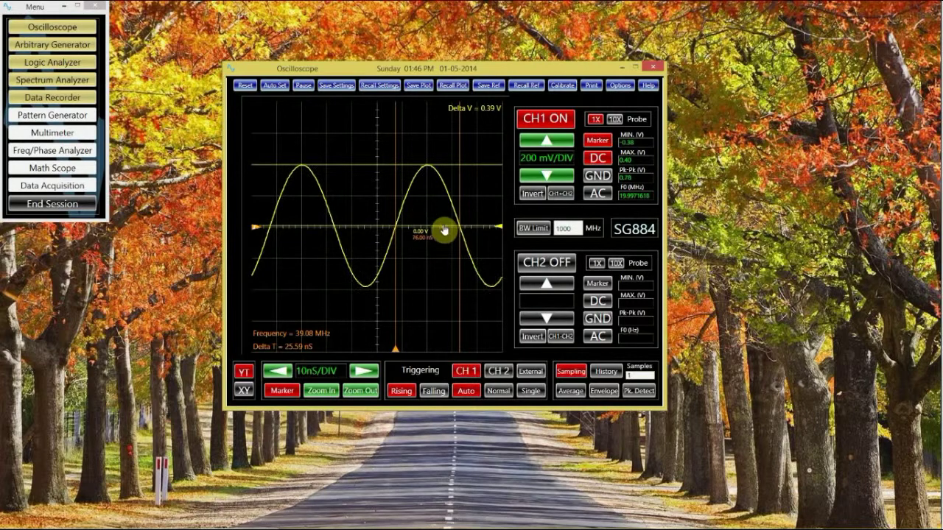